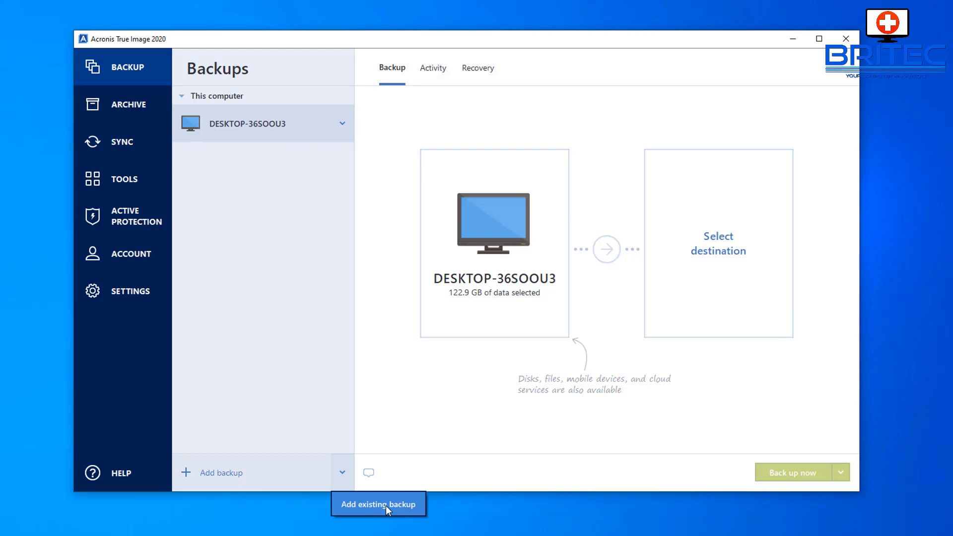
# Step: Add the existing backup file ChangeMe_full_b1_s1_v1 from Local Disk (F:) to the backup list
pyautogui.click(386, 505)
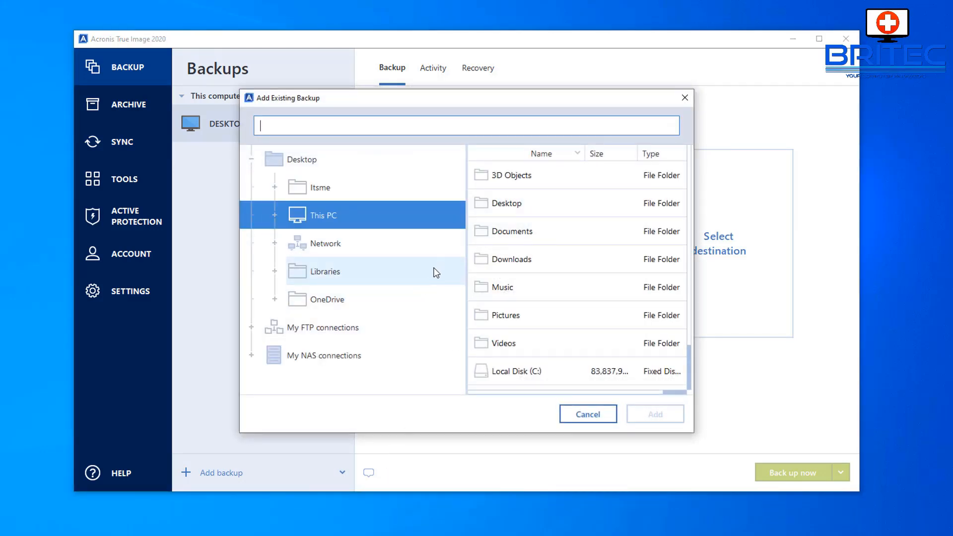
pyautogui.click(273, 215)
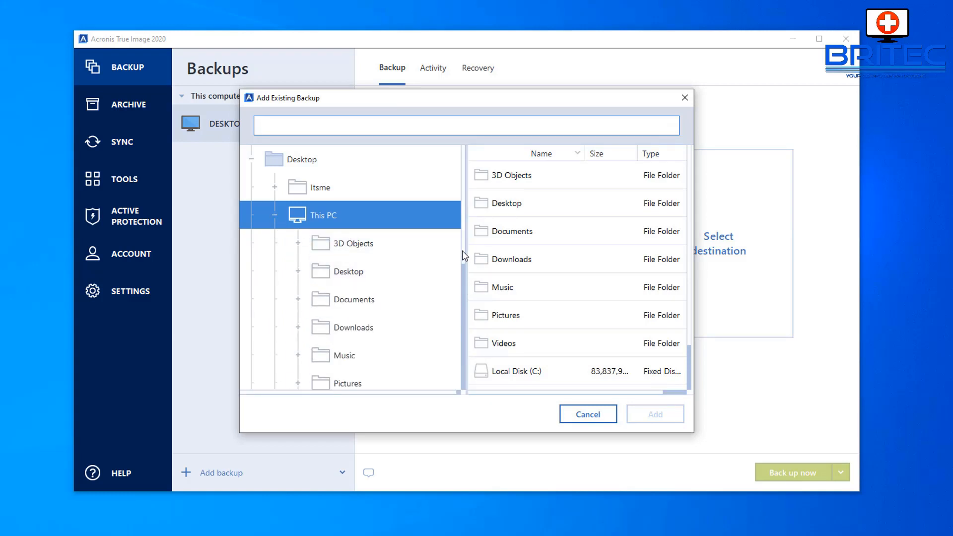
pyautogui.moveTo(465, 255); pyautogui.dragTo(469, 337)
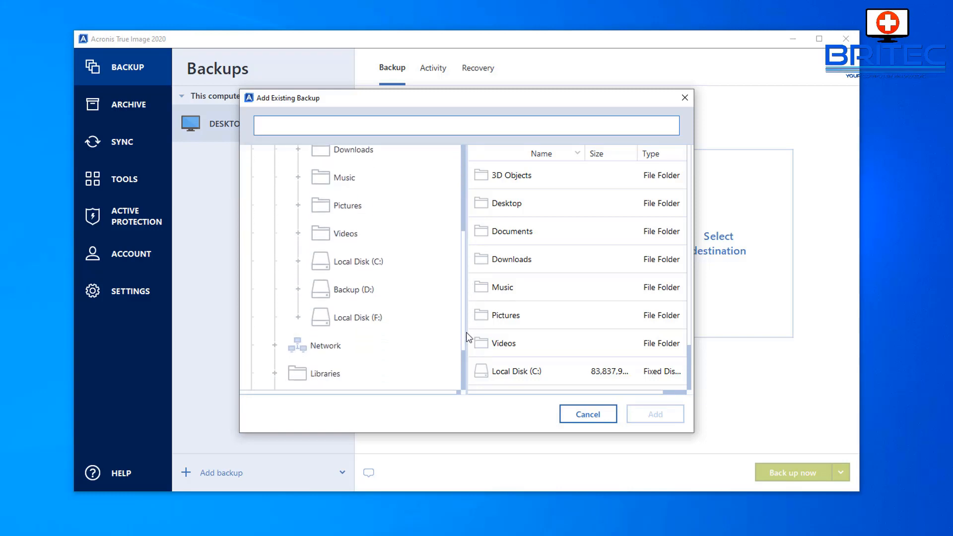
pyautogui.click(299, 317)
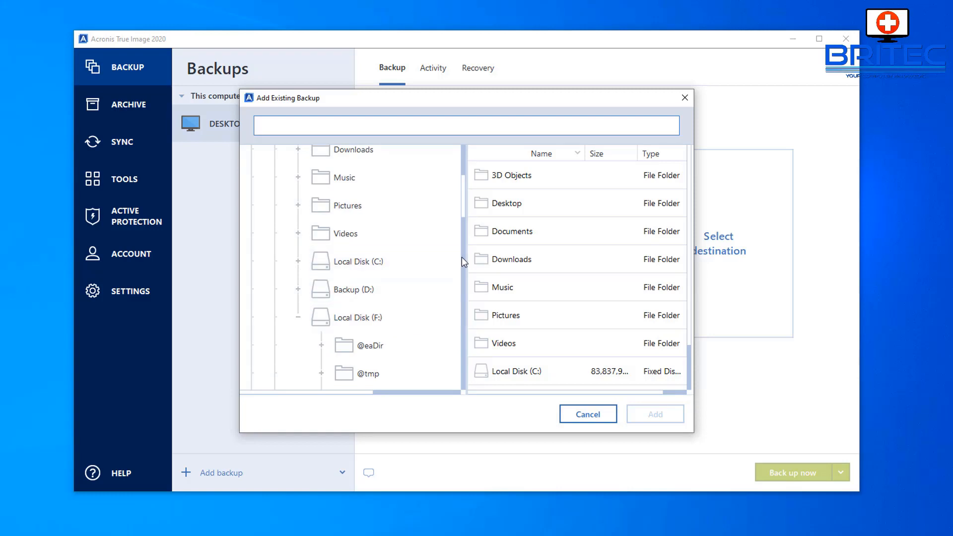
pyautogui.scroll(1, 465, 214)
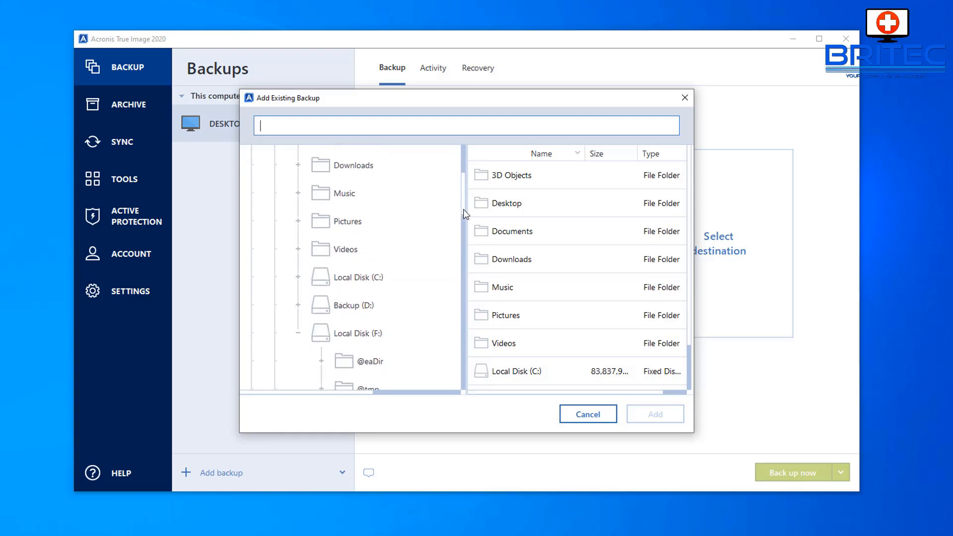
pyautogui.click(540, 381)
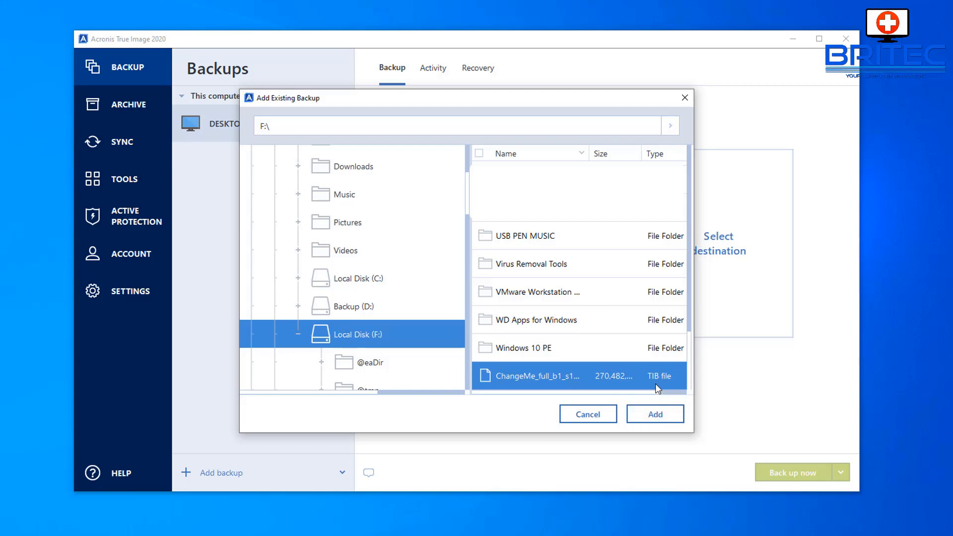
pyautogui.click(661, 417)
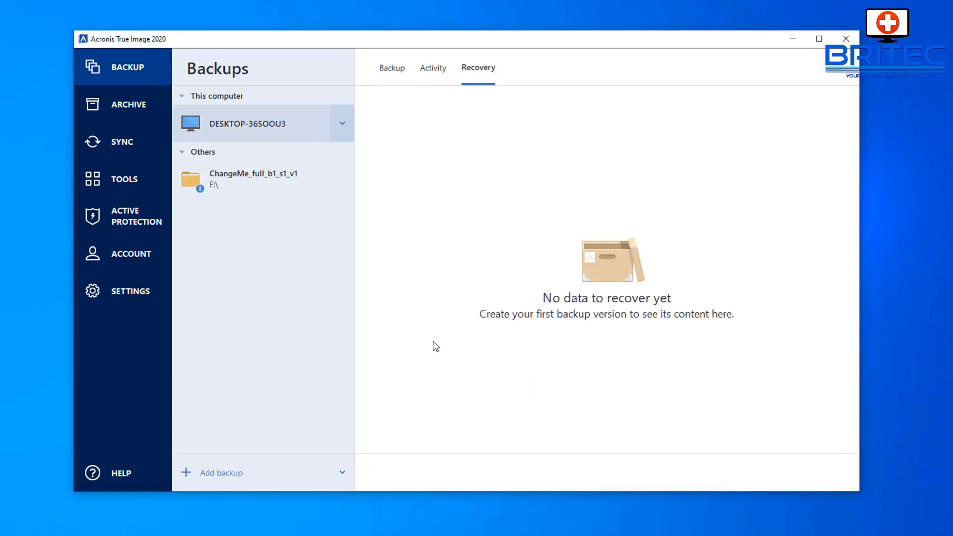
# Step: Show the recoverable contents of the ChangeMe_full_b1_s1_v1 backup and widen the folder tree so the names are readable
pyautogui.click(256, 181)
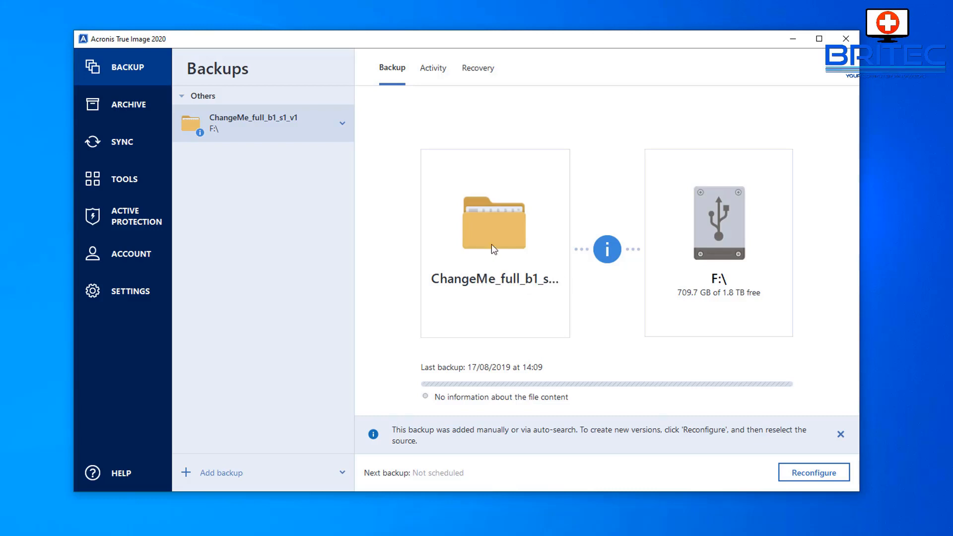
pyautogui.click(482, 70)
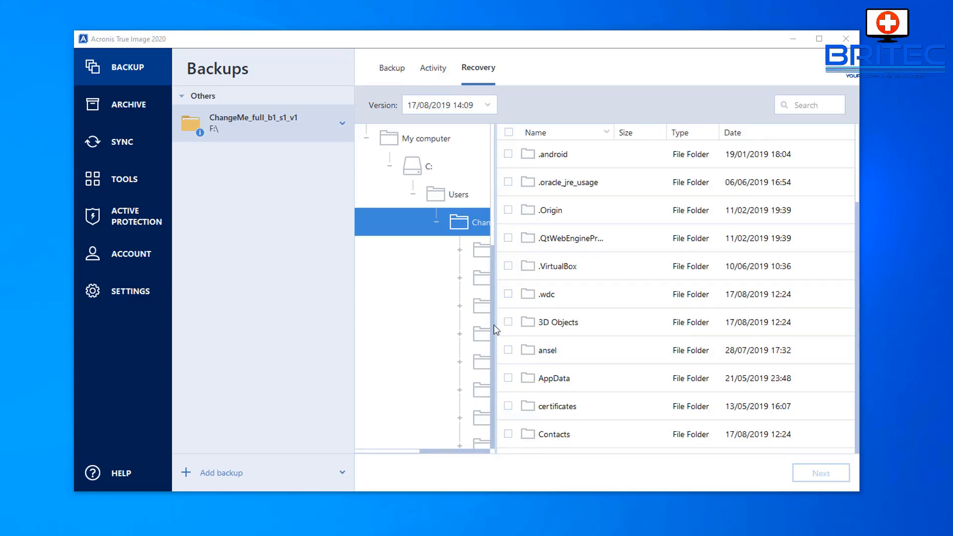
pyautogui.moveTo(494, 328); pyautogui.dragTo(593, 331)
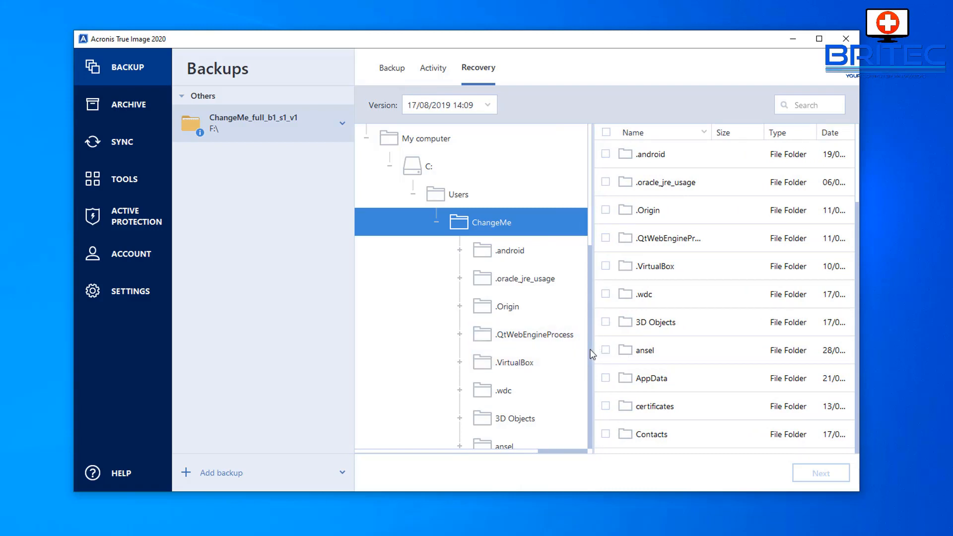
# Step: Open the My Youtube Stuff folder inside Videos in the backup and look through its files
pyautogui.scroll(-3, 585, 350)
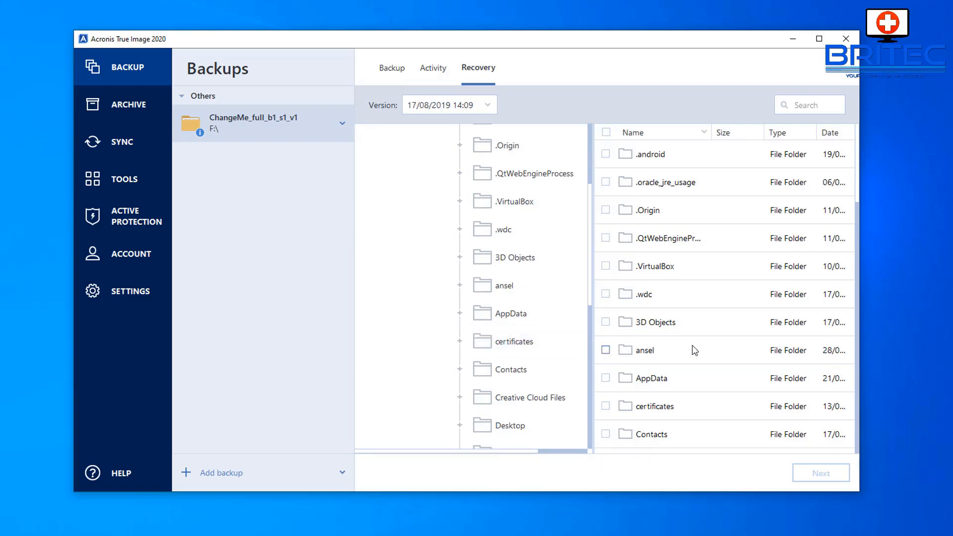
pyautogui.scroll(-6, 575, 359)
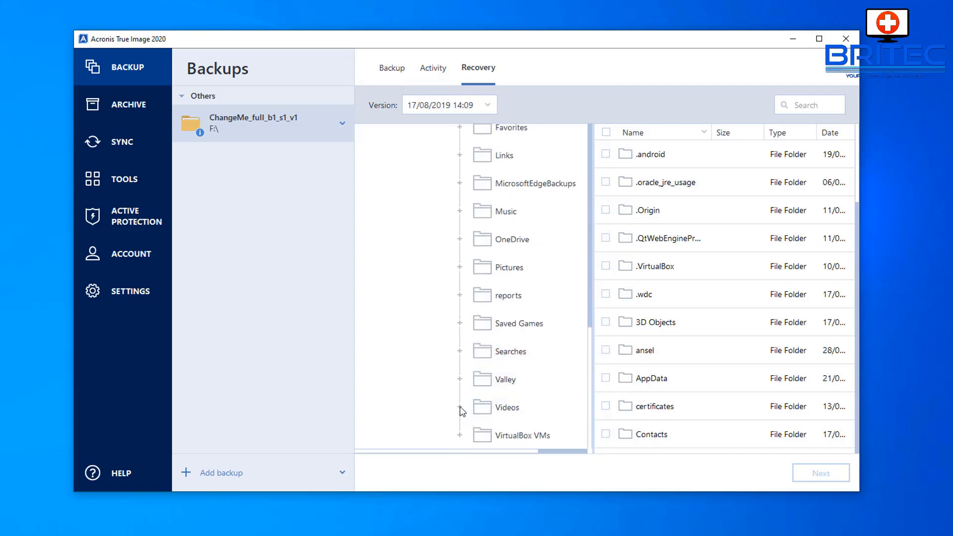
pyautogui.doubleClick(519, 406)
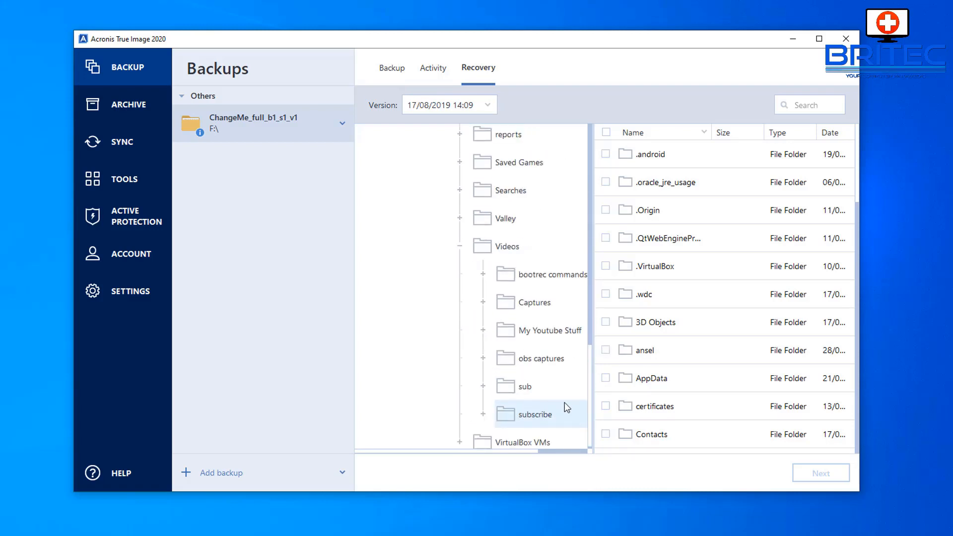
pyautogui.click(515, 334)
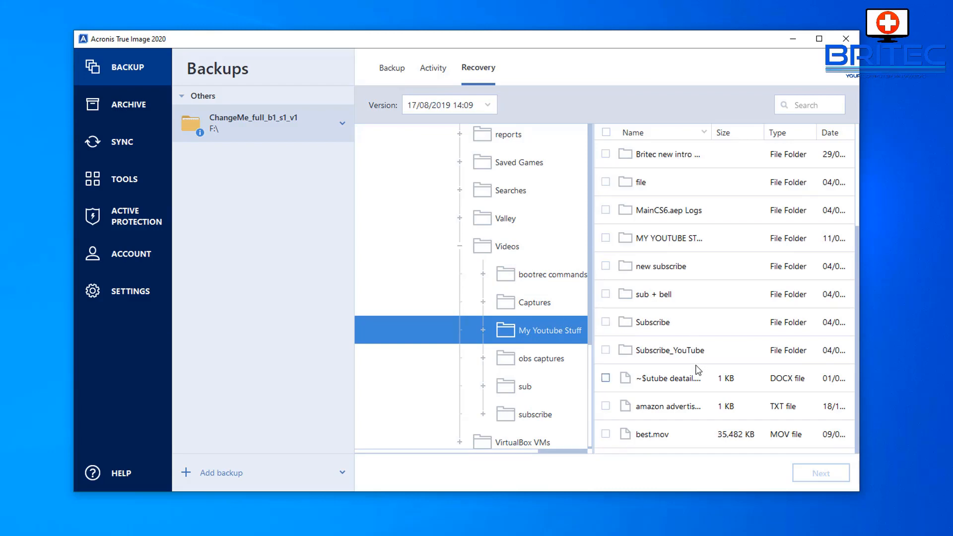
pyautogui.scroll(-9, 685, 373)
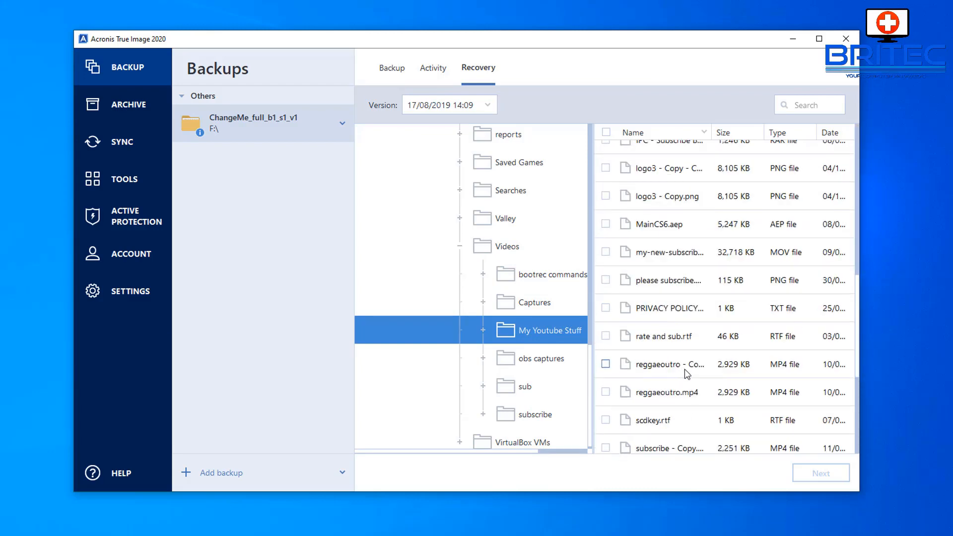
pyautogui.scroll(-5, 685, 373)
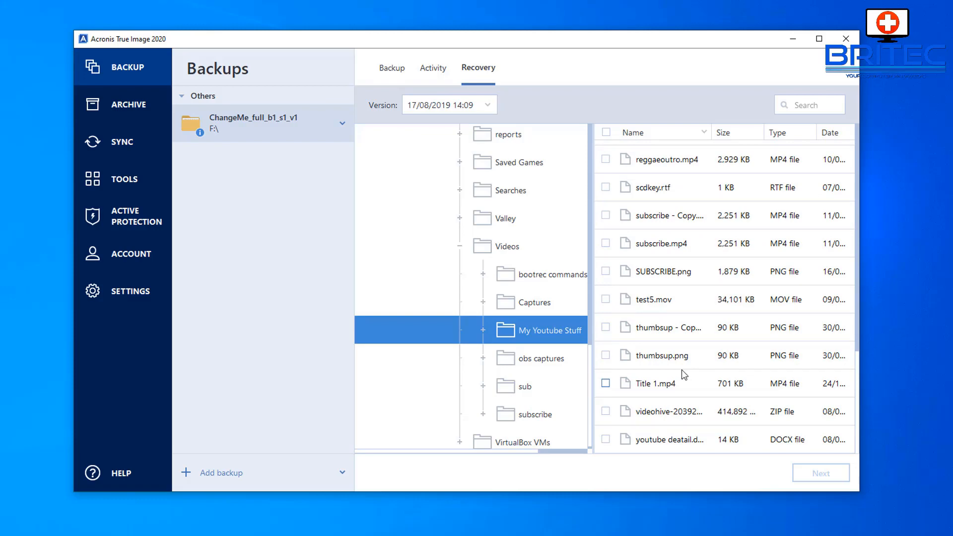
pyautogui.scroll(9, 684, 374)
pyautogui.scroll(5, 683, 352)
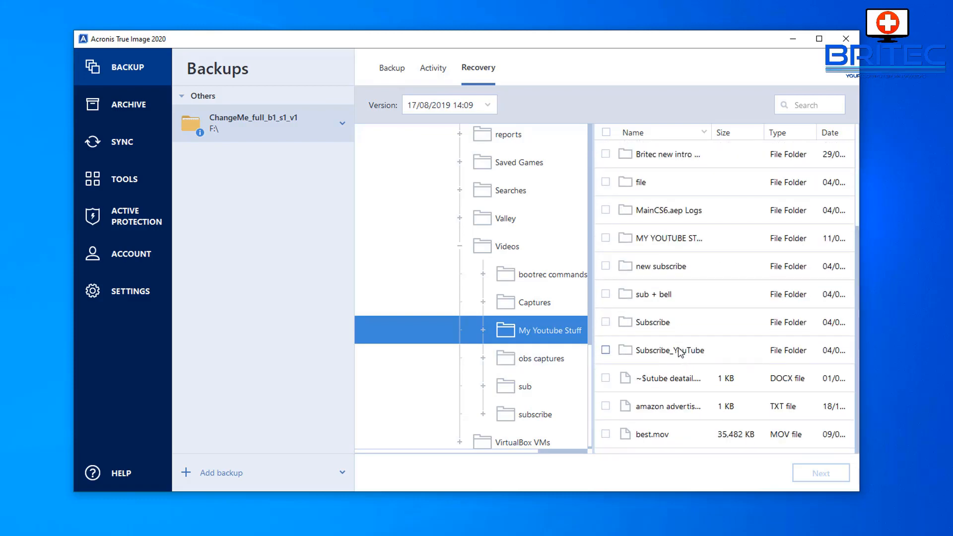
pyautogui.click(606, 132)
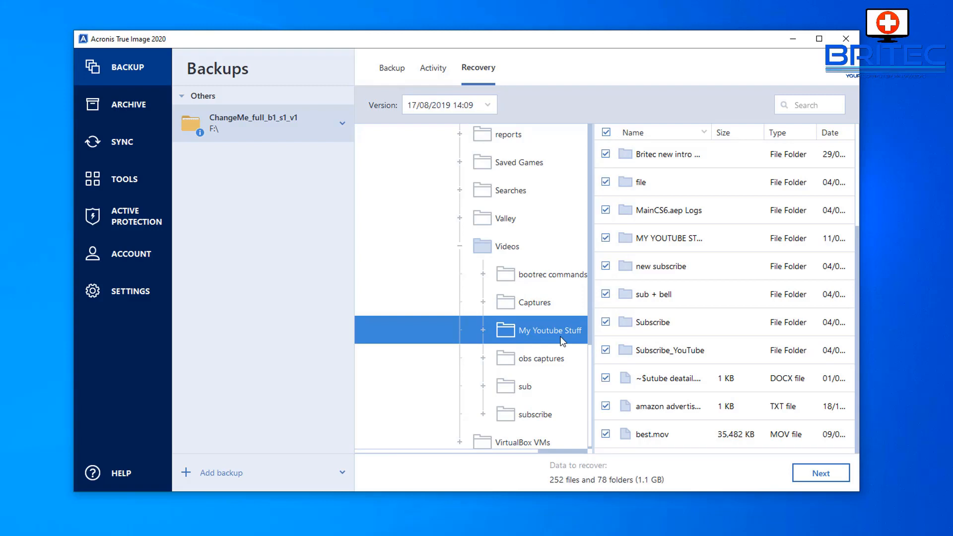
pyautogui.scroll(-1, 563, 342)
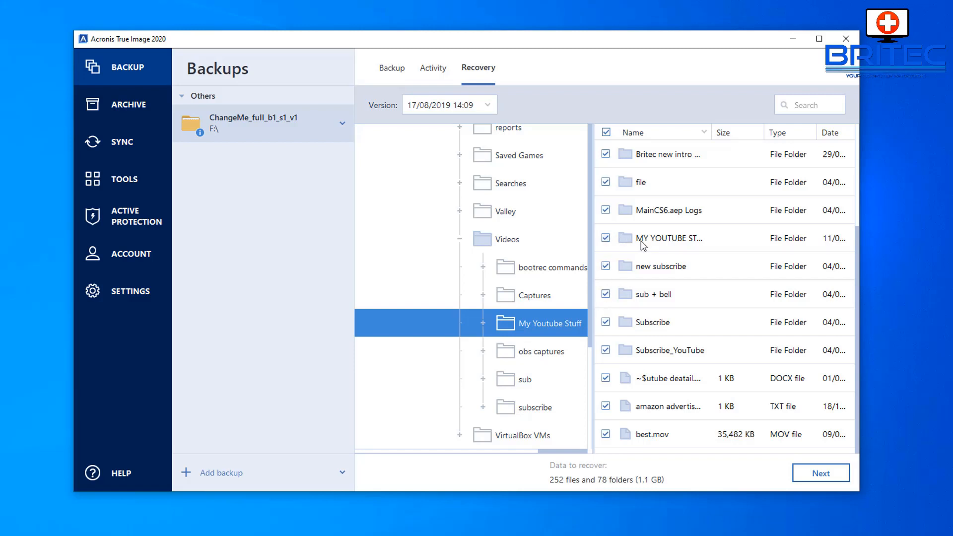
pyautogui.click(606, 132)
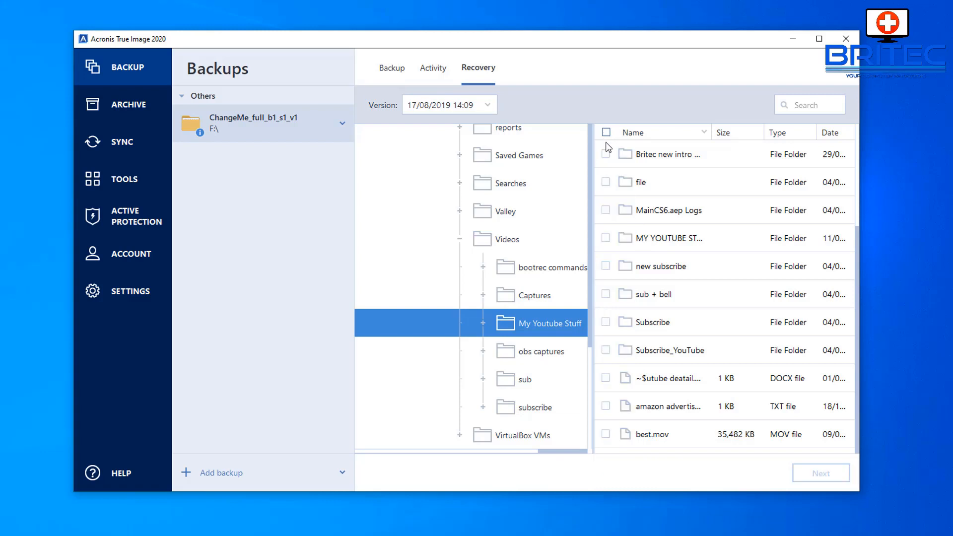
# Step: Select MY YOUTUBE STUFF for recovery, plus Documents' possible videos to make, to upload, Useful Programs and Video Ideas folders and the 2D, acronis and amazon files
pyautogui.click(605, 238)
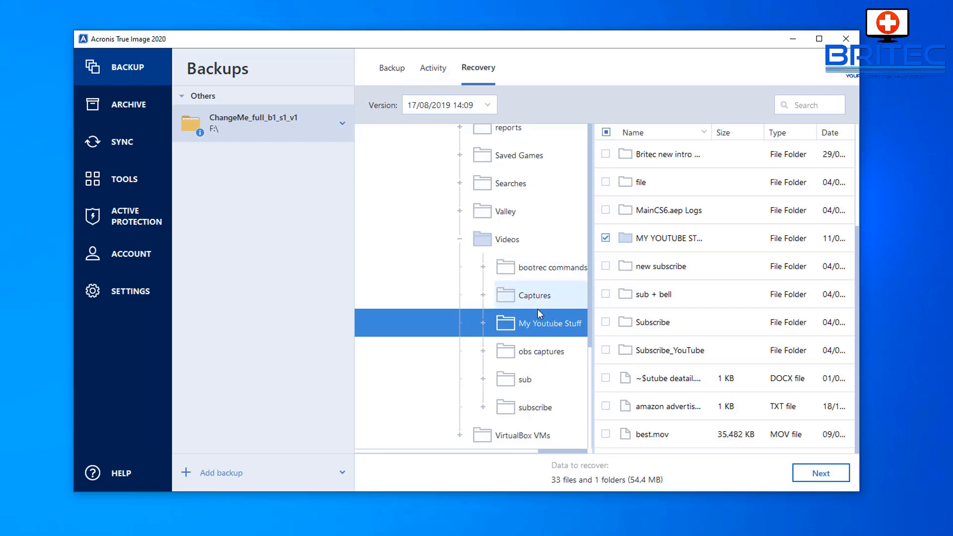
pyautogui.scroll(3, 538, 309)
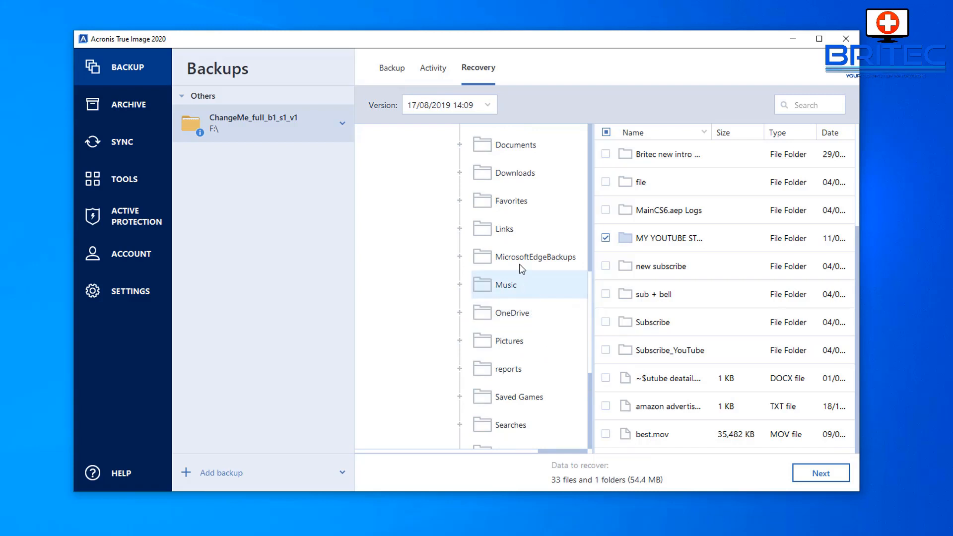
pyautogui.click(511, 149)
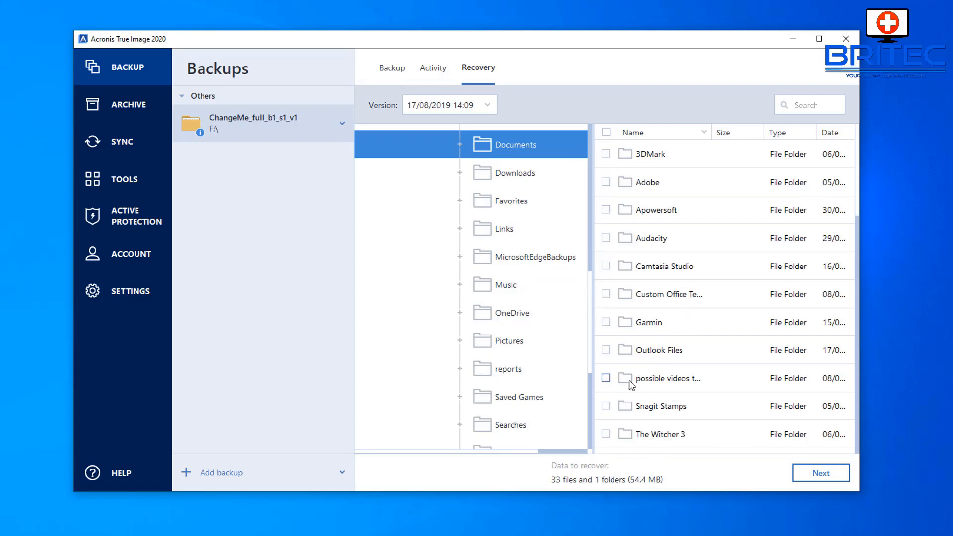
pyautogui.click(606, 379)
pyautogui.scroll(-3, 649, 380)
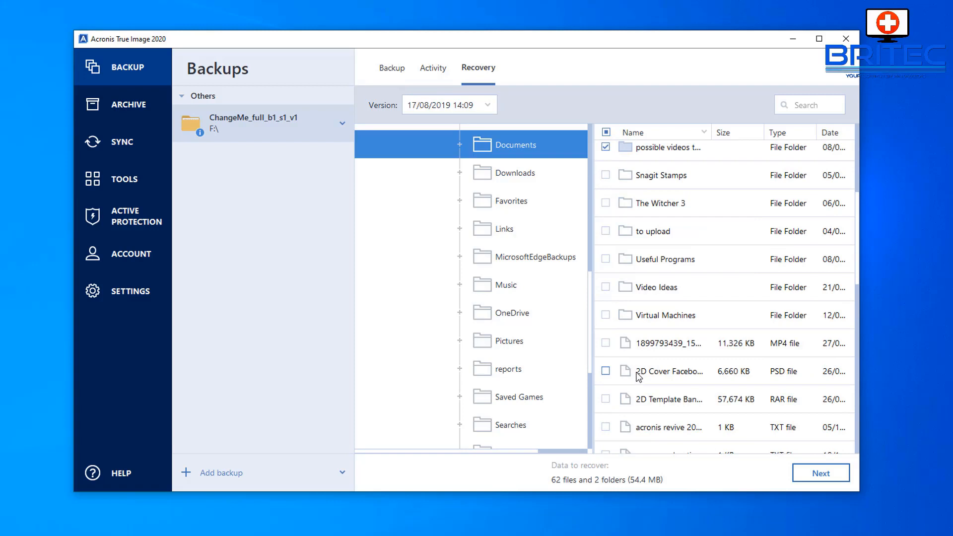
pyautogui.click(606, 288)
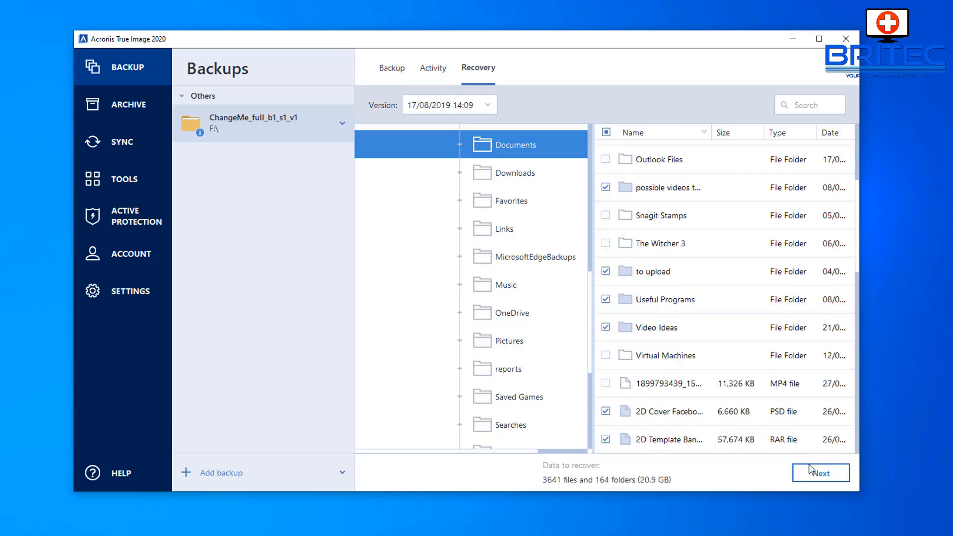
pyautogui.click(811, 472)
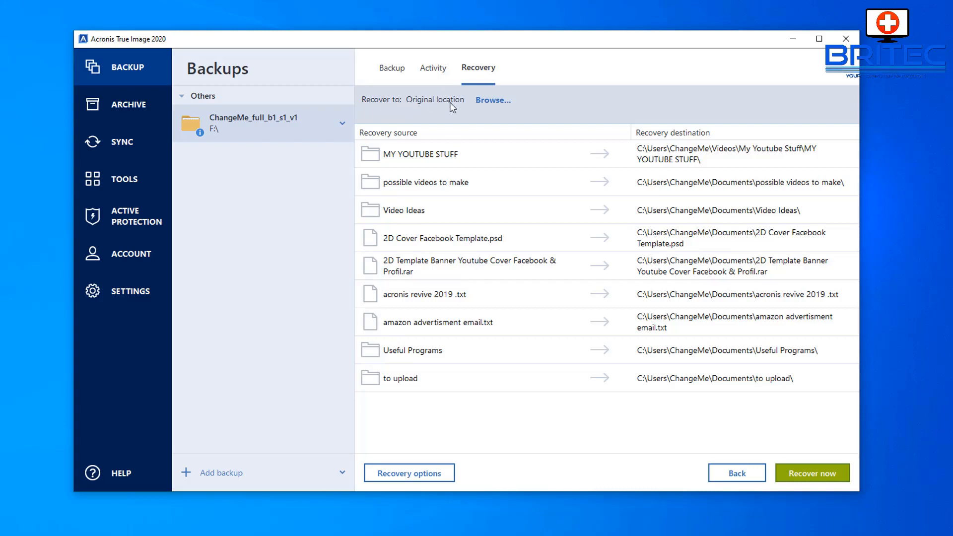
# Step: Set the recovery destination to a new folder named "restore acronis" on the Backup (D:) drive
pyautogui.click(492, 101)
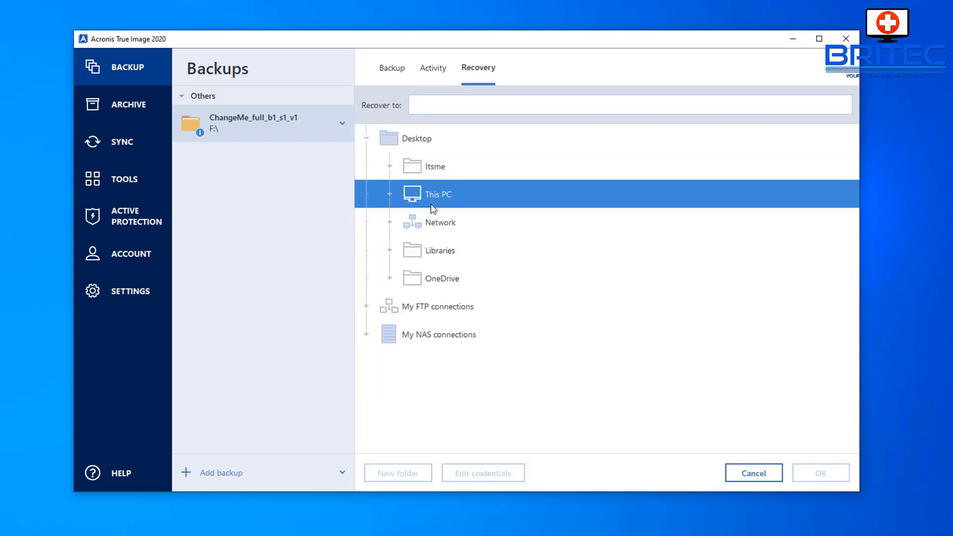
pyautogui.click(389, 193)
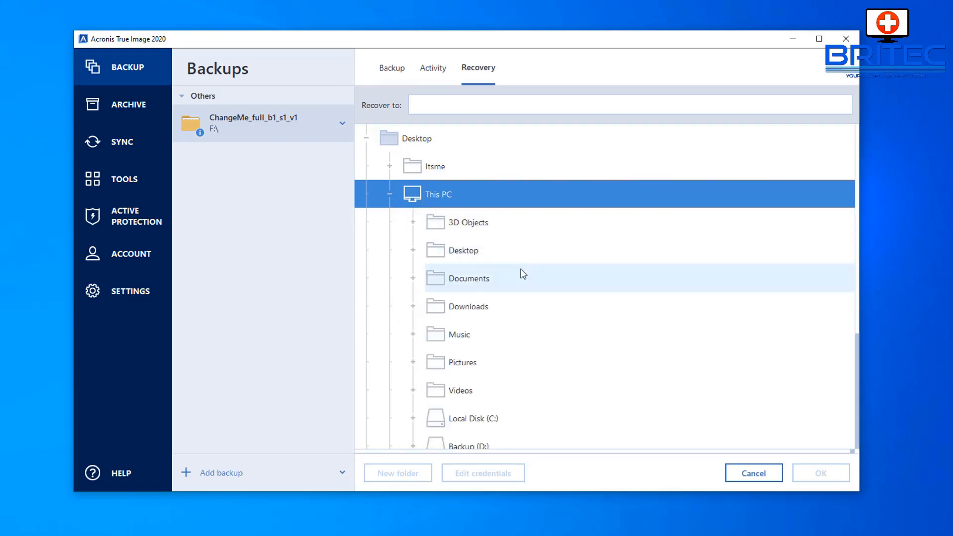
pyautogui.scroll(-3, 518, 266)
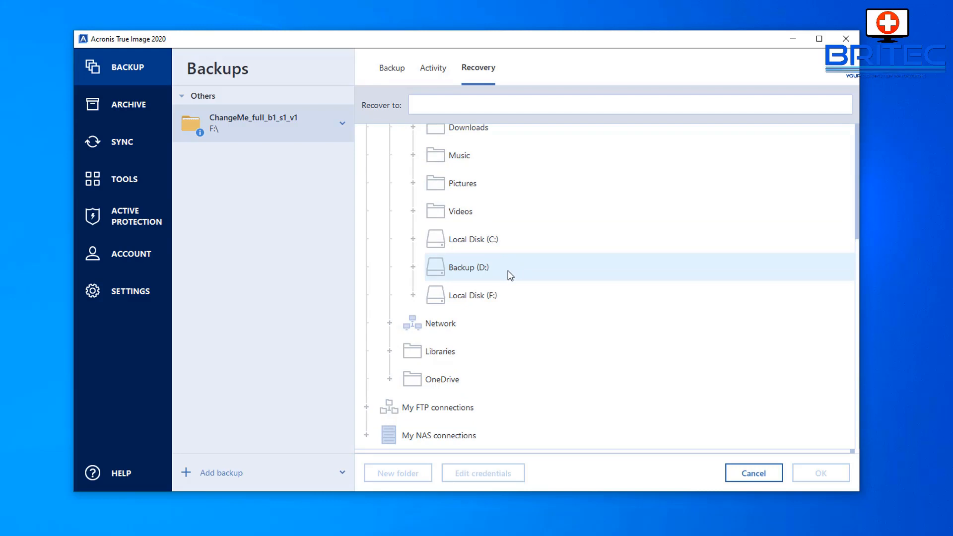
pyautogui.click(471, 272)
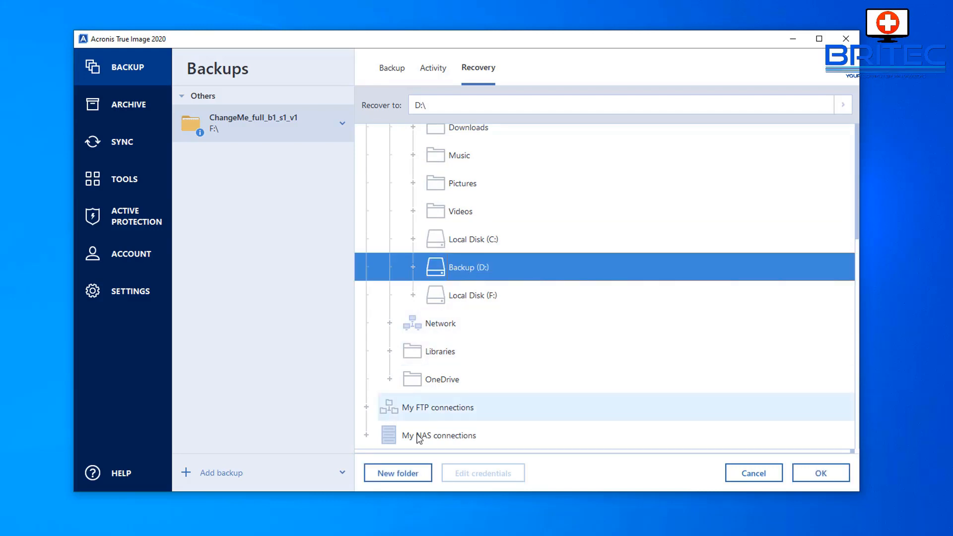
pyautogui.click(399, 474)
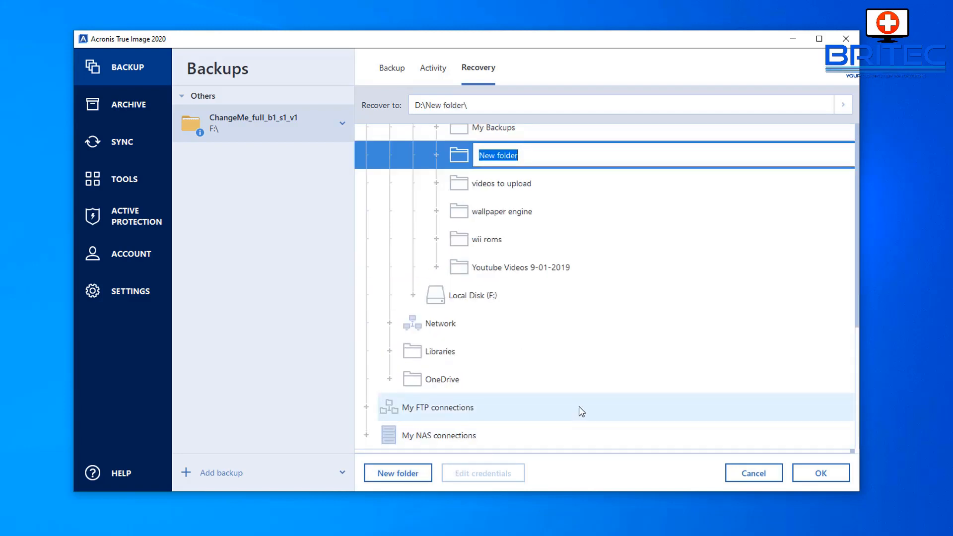
pyautogui.write('restore acronis')
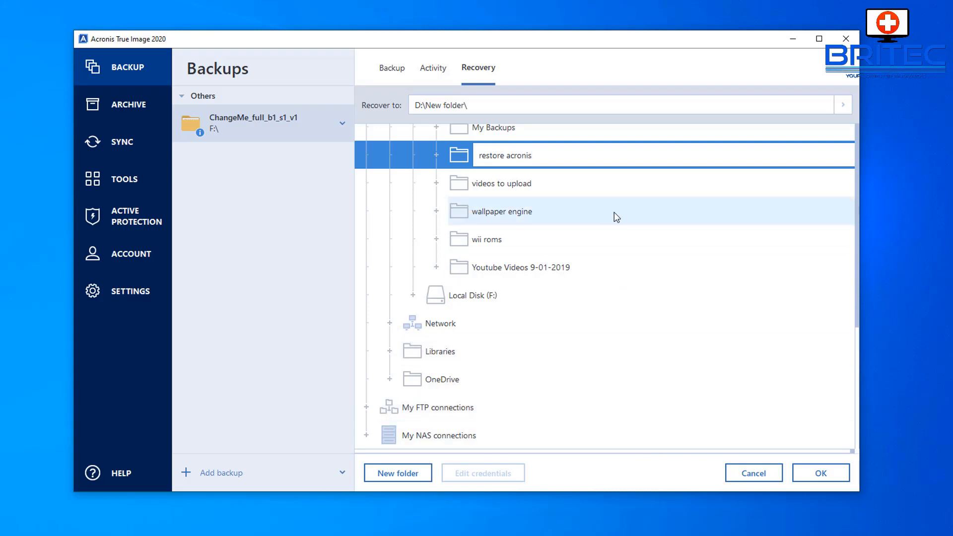
pyautogui.click(827, 474)
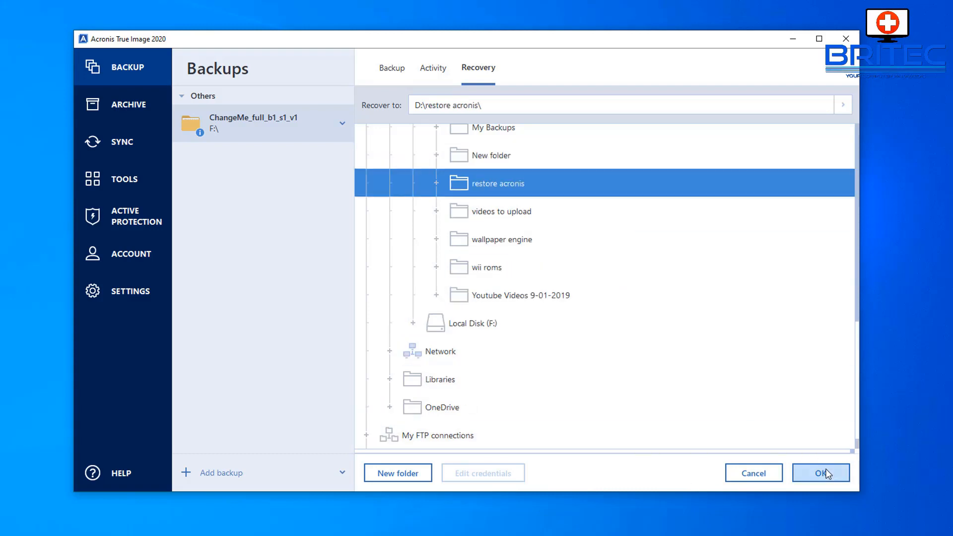
pyautogui.click(822, 473)
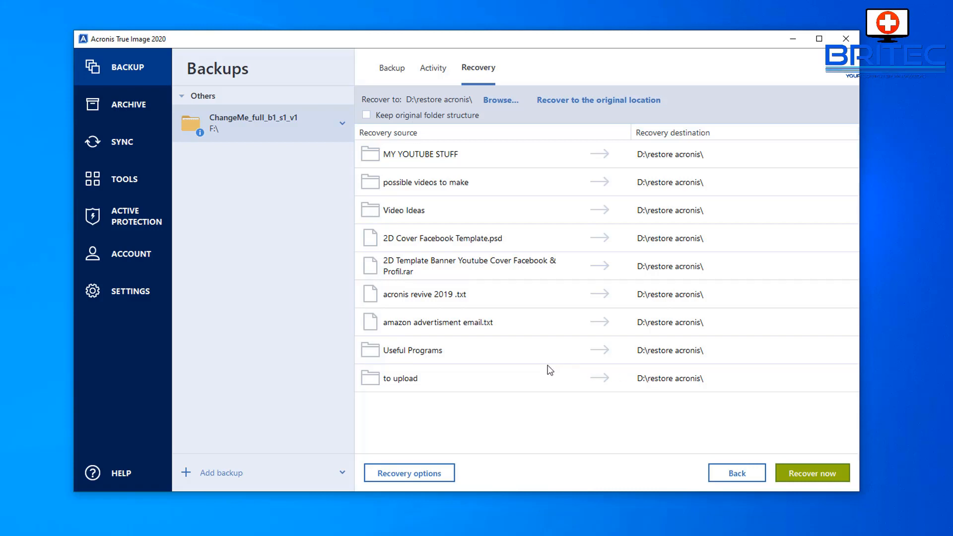
# Step: Return to the selection of backup files and folders to recover
pyautogui.click(730, 475)
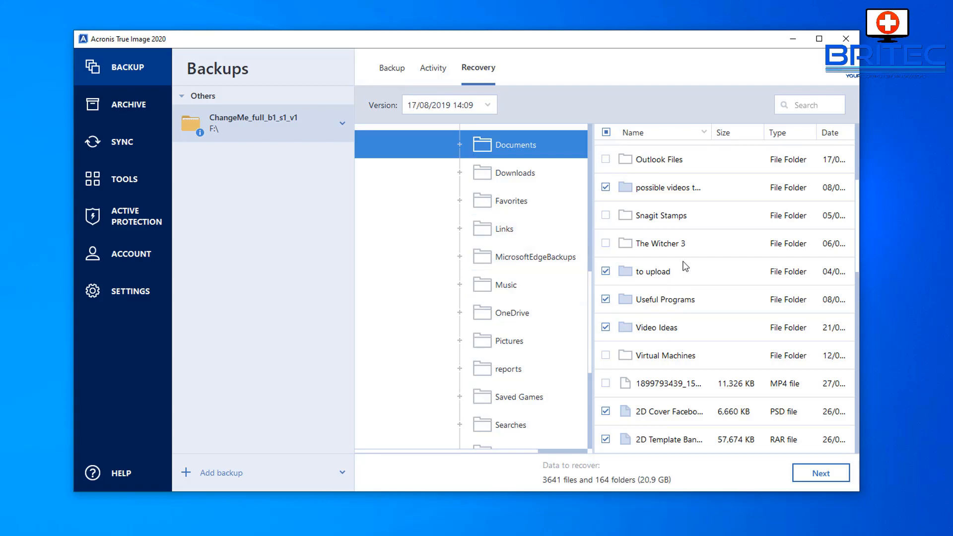
# Step: Add the Outlook Files folder to the recovery selection and start the recovery to D:\restore acronis
pyautogui.click(605, 159)
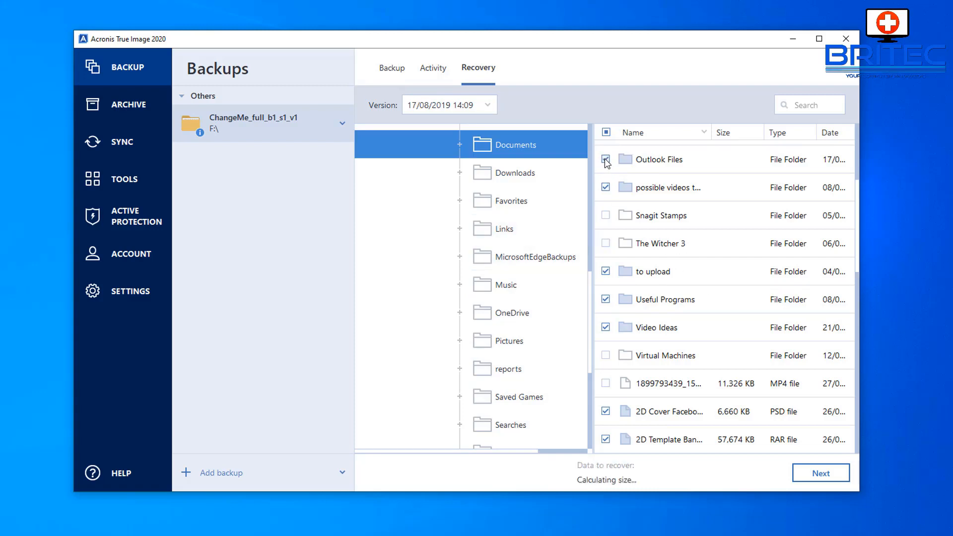
pyautogui.click(814, 477)
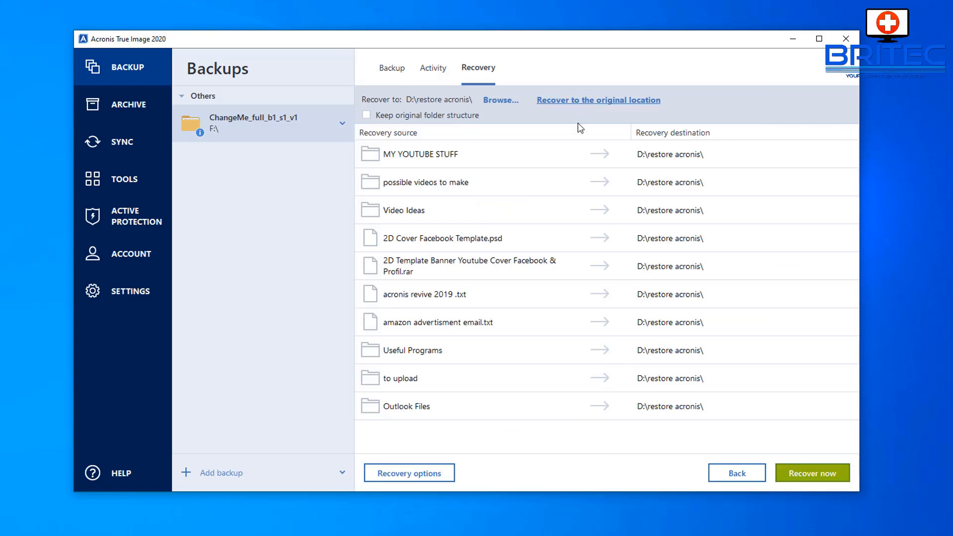
pyautogui.click(814, 482)
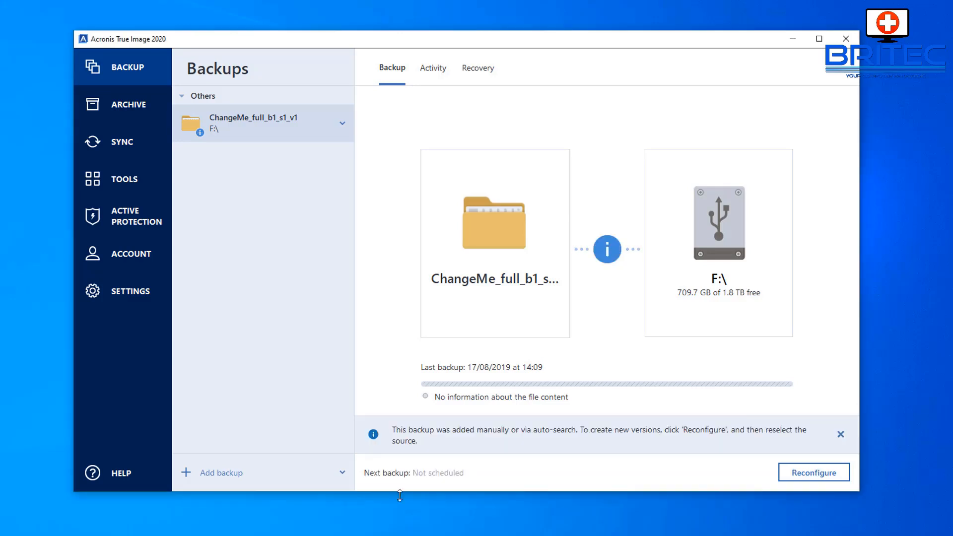
# Step: In File Explorer, open the recovered MY YOUTUBE STUFF folder under restore acronis > Videos > My Youtube Stuff on Backup (D:)
pyautogui.press('super+e')
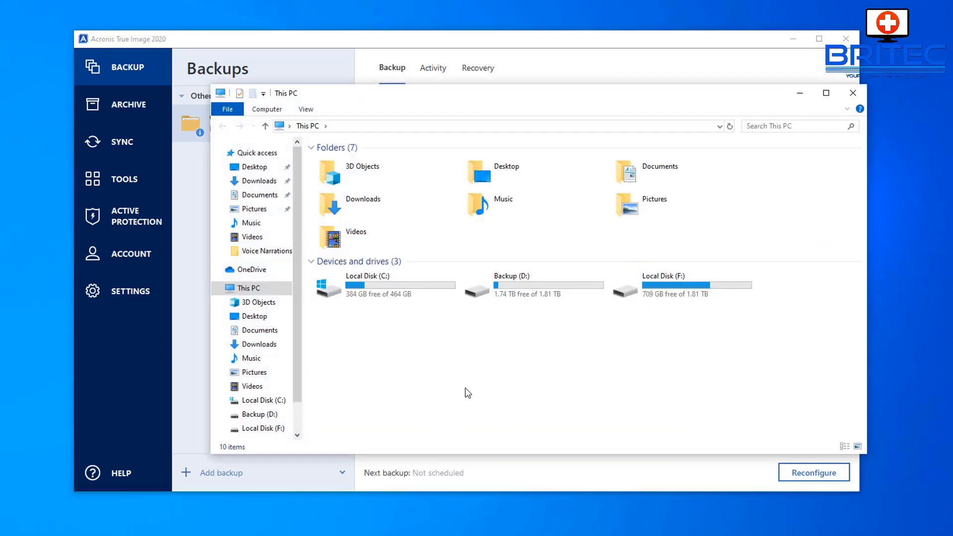
pyautogui.doubleClick(536, 294)
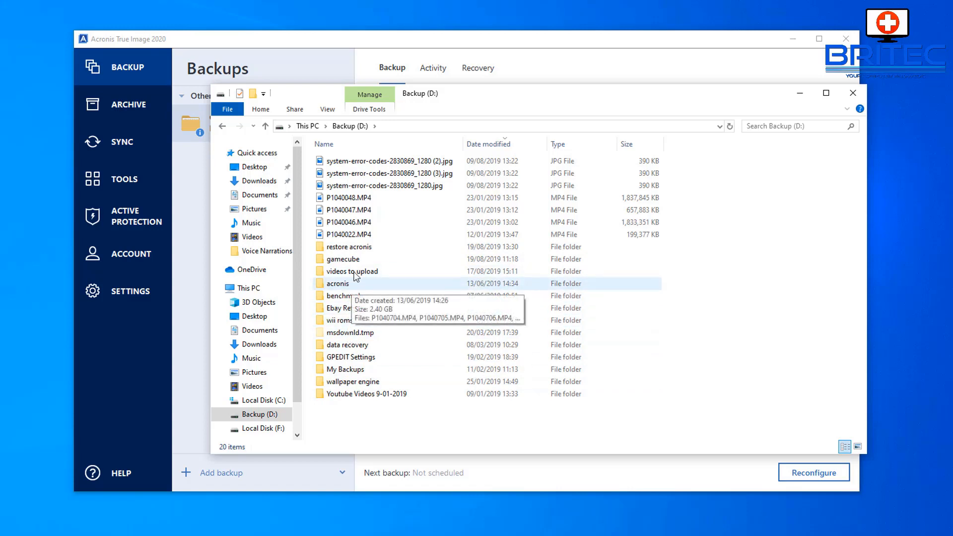
pyautogui.doubleClick(356, 248)
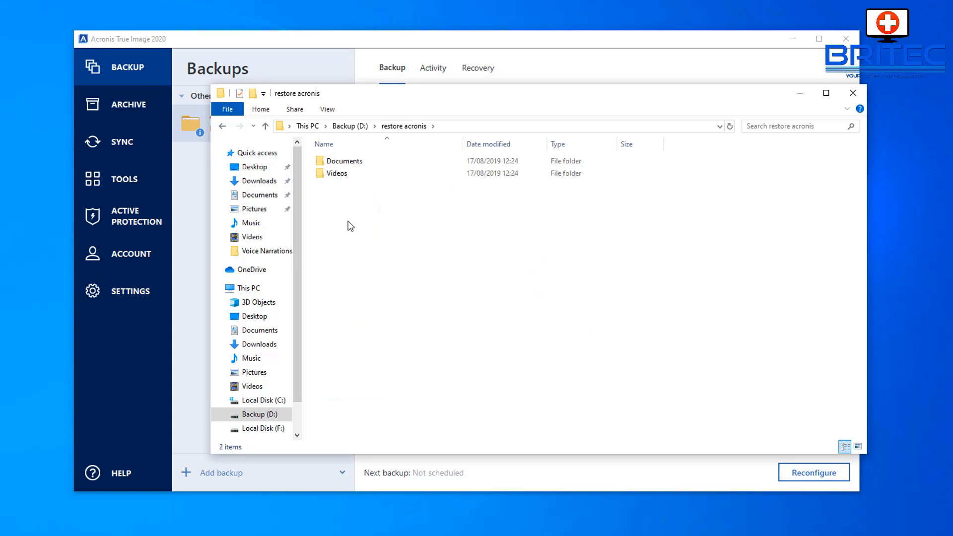
pyautogui.doubleClick(340, 174)
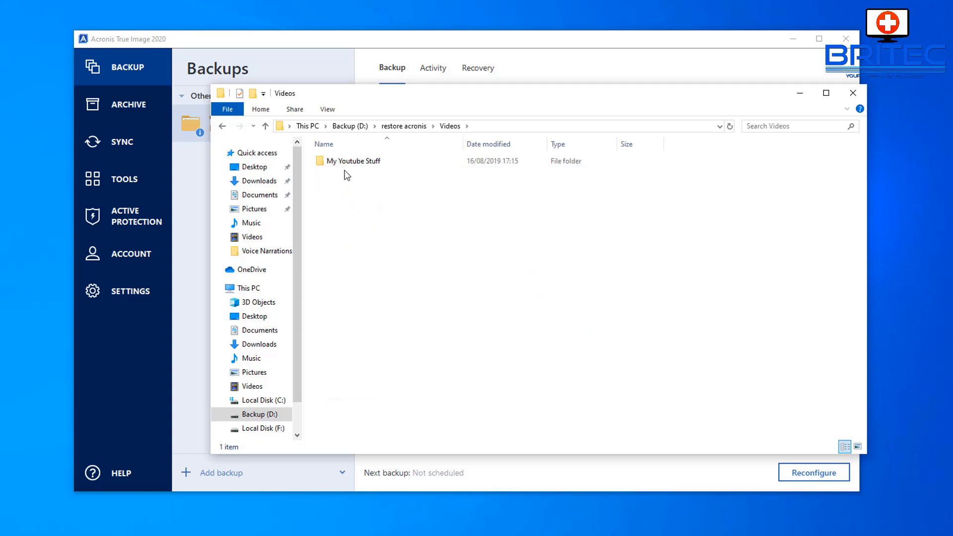
pyautogui.doubleClick(351, 163)
pyautogui.doubleClick(369, 168)
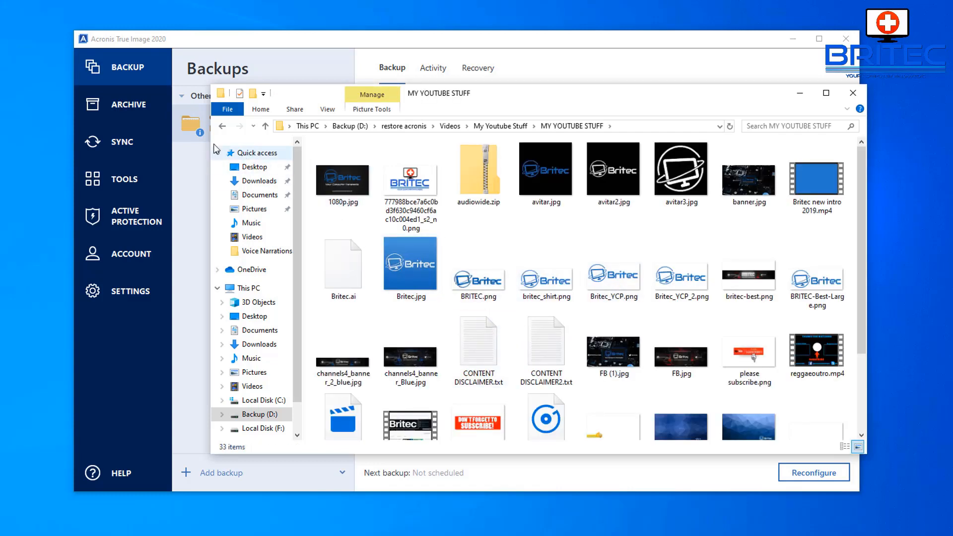
# Step: Go back to the restore acronis folder and open its Documents folder to check the recovered items
pyautogui.click(222, 126)
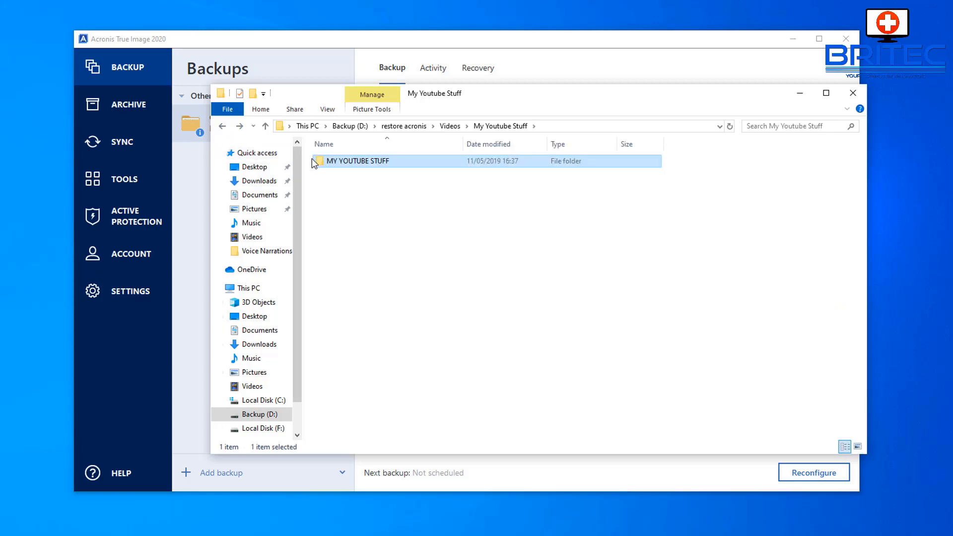
pyautogui.hotkey('alt', 'Left')
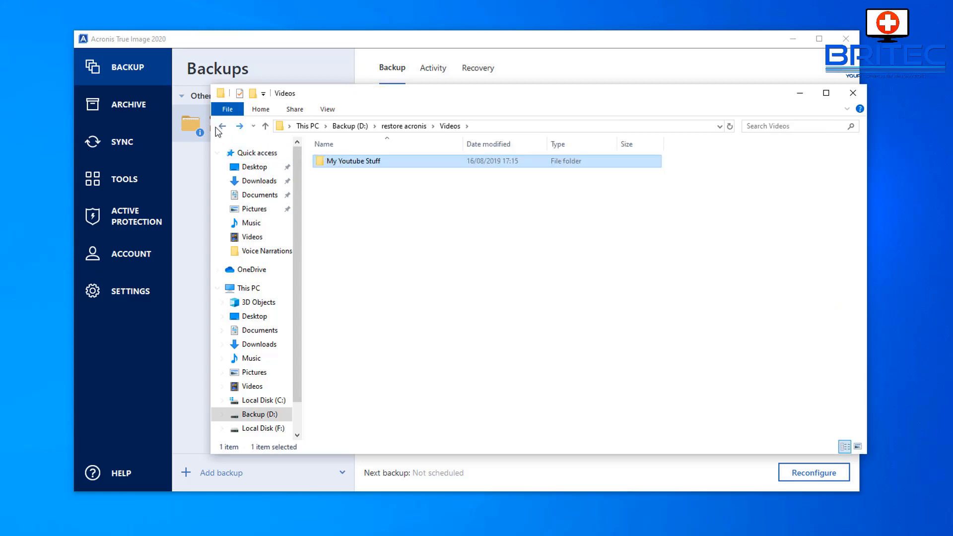
pyautogui.click(222, 126)
pyautogui.doubleClick(330, 163)
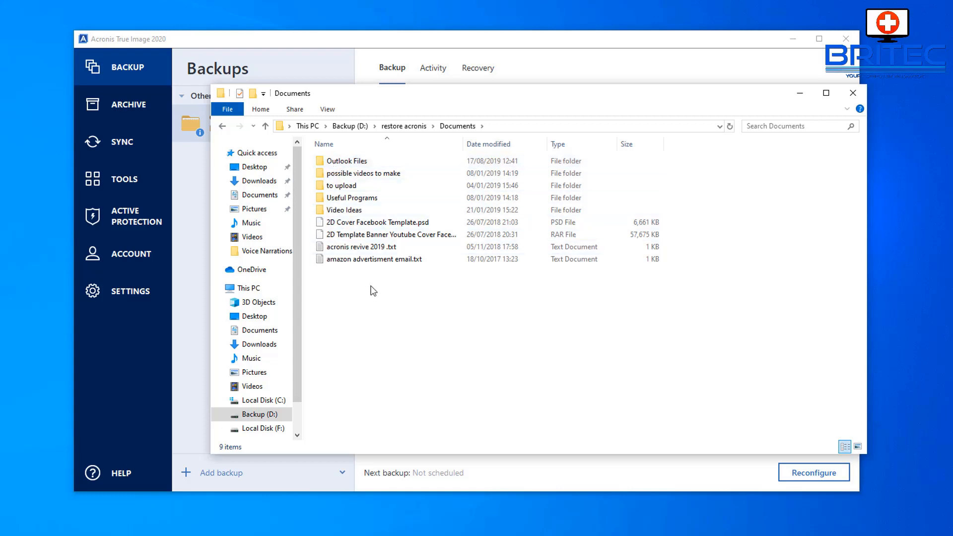
# Step: Check the properties of the recovered Outlook Files folder, then close File Explorer
pyautogui.click(361, 166)
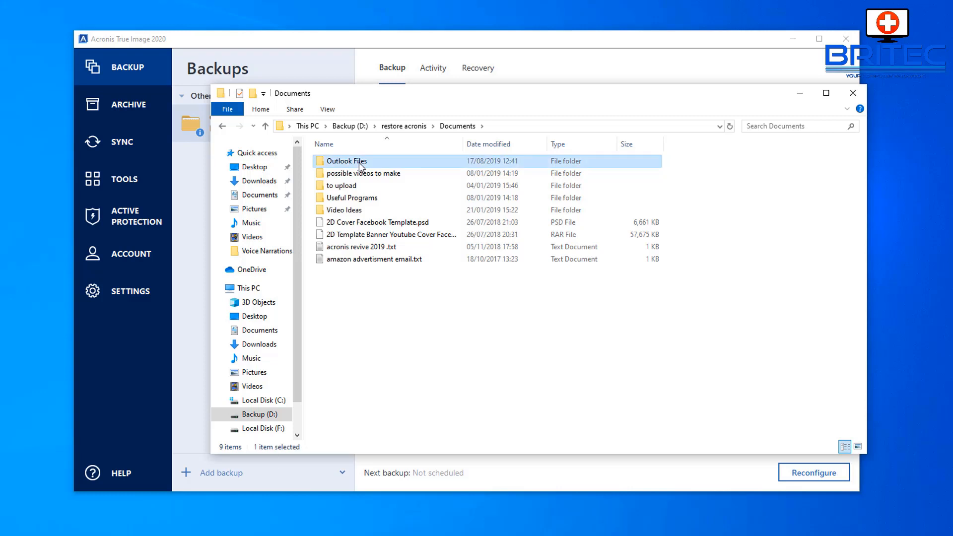
pyautogui.rightClick(361, 166)
pyautogui.click(423, 385)
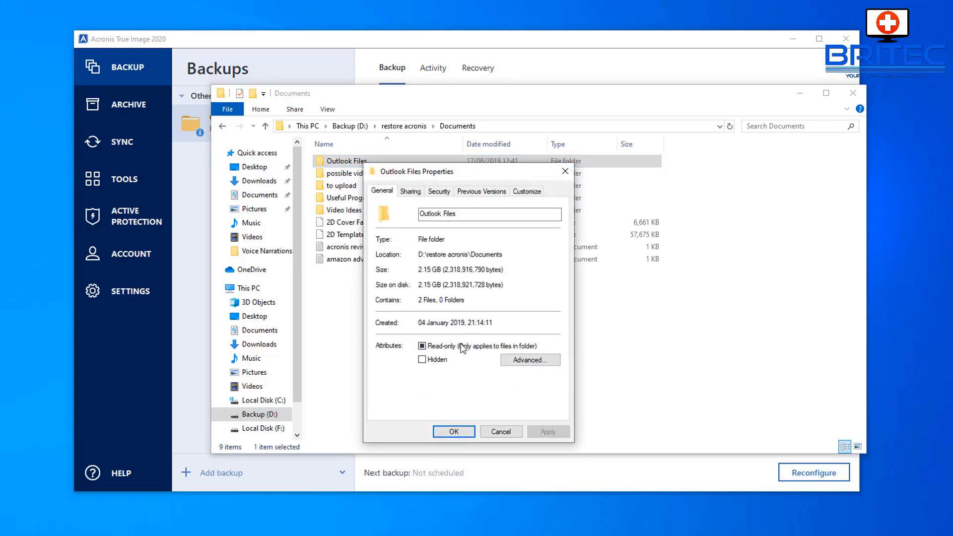
pyautogui.click(506, 430)
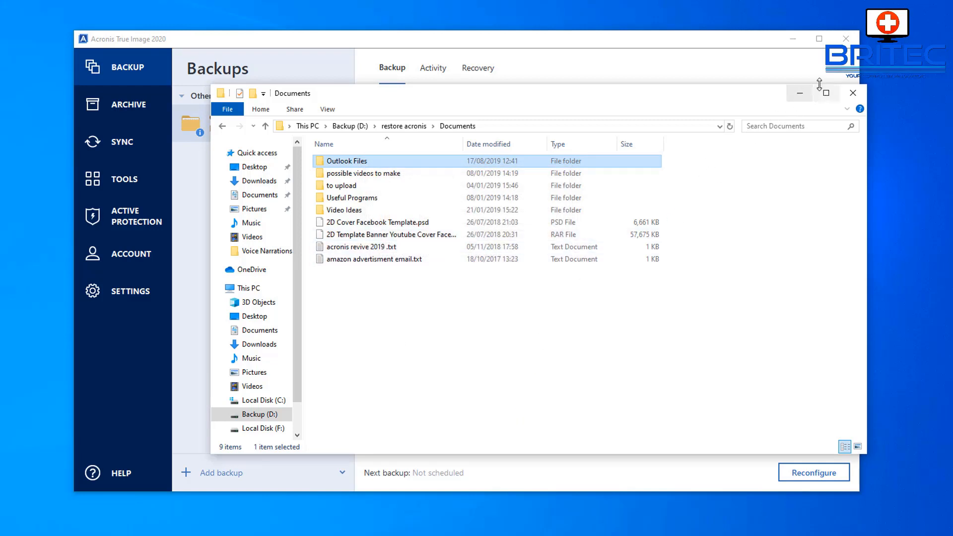
pyautogui.click(853, 94)
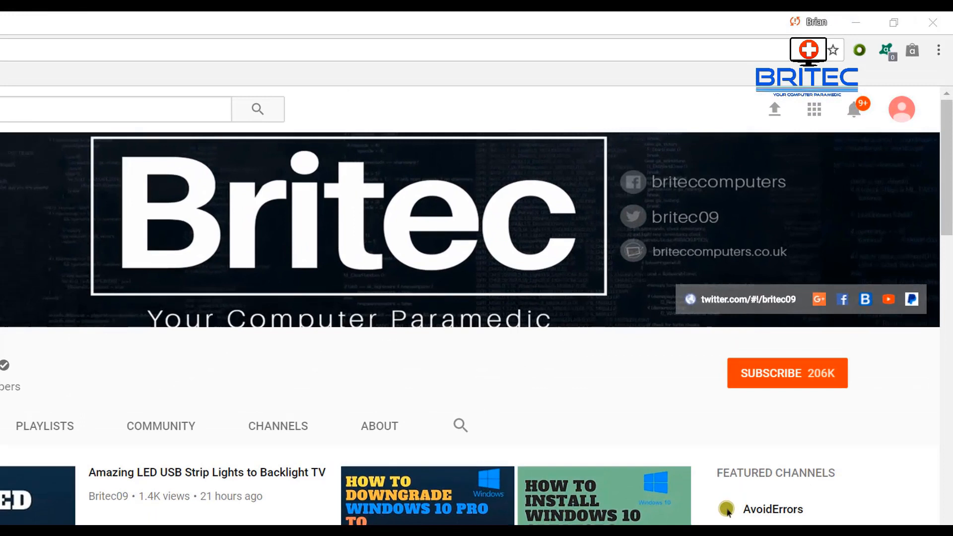
# Step: Subscribe to the Britec channel on YouTube
pyautogui.click(800, 384)
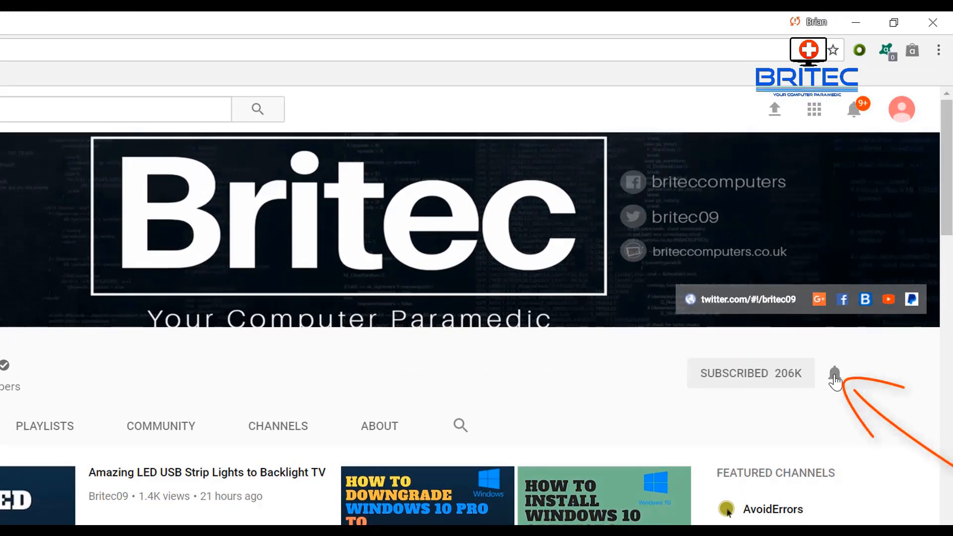